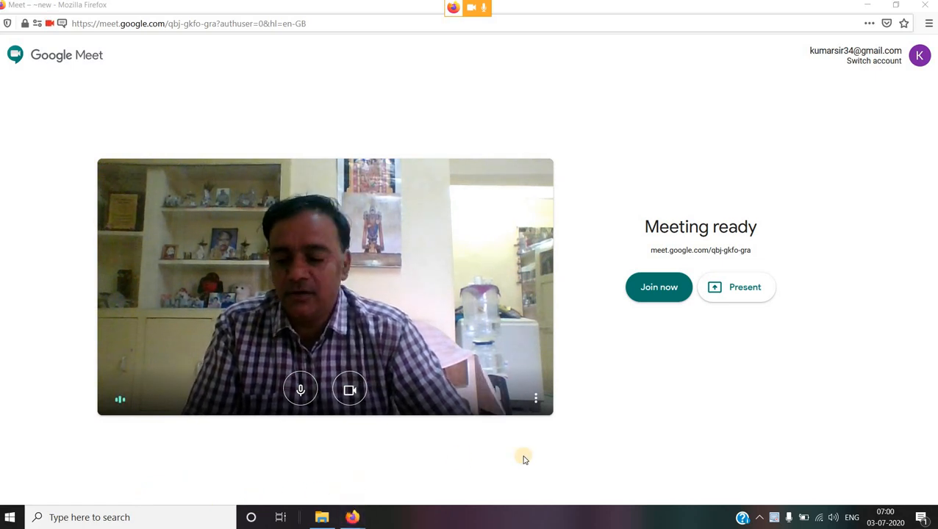
Switch to the Gmail inbox, open its Calendar and start a new event at 3:00pm on Friday, 3 July
key("alt+Tab")
key("alt+Tab")
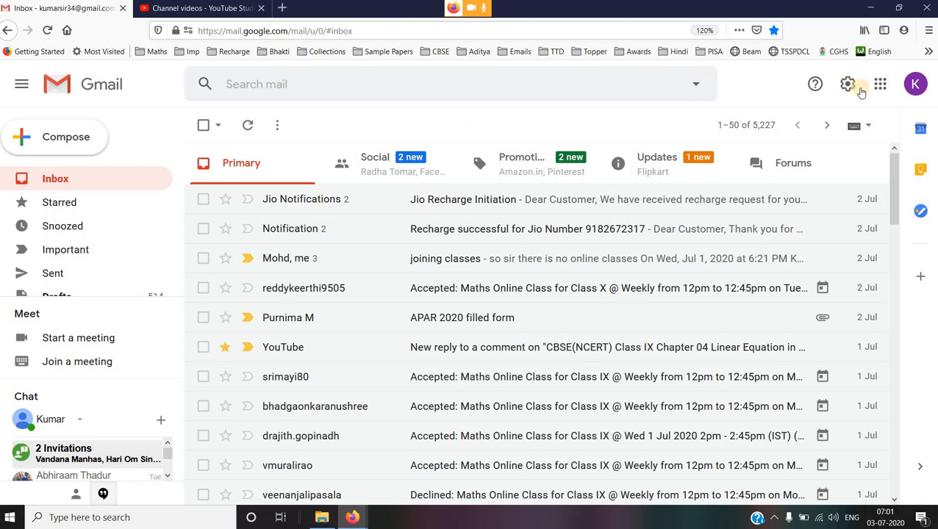
left_click(920, 131)
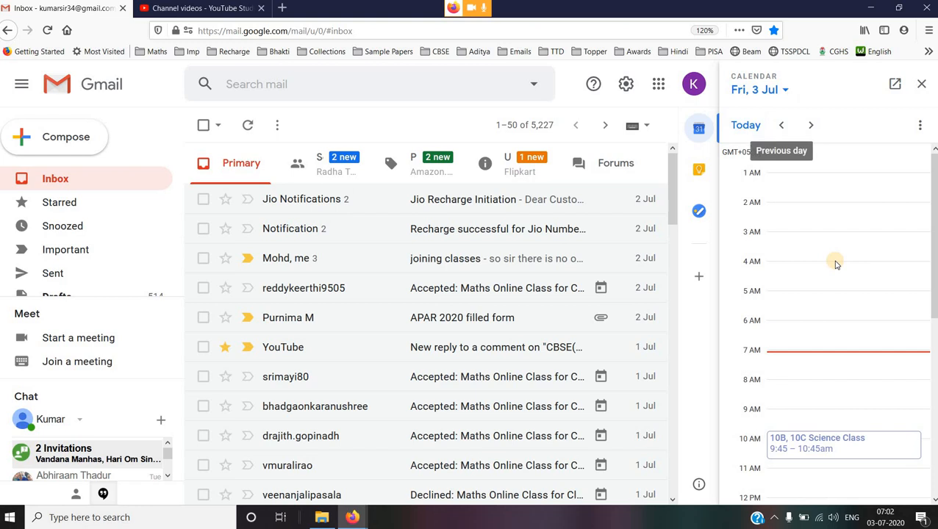
scroll(823, 313, "down", 6)
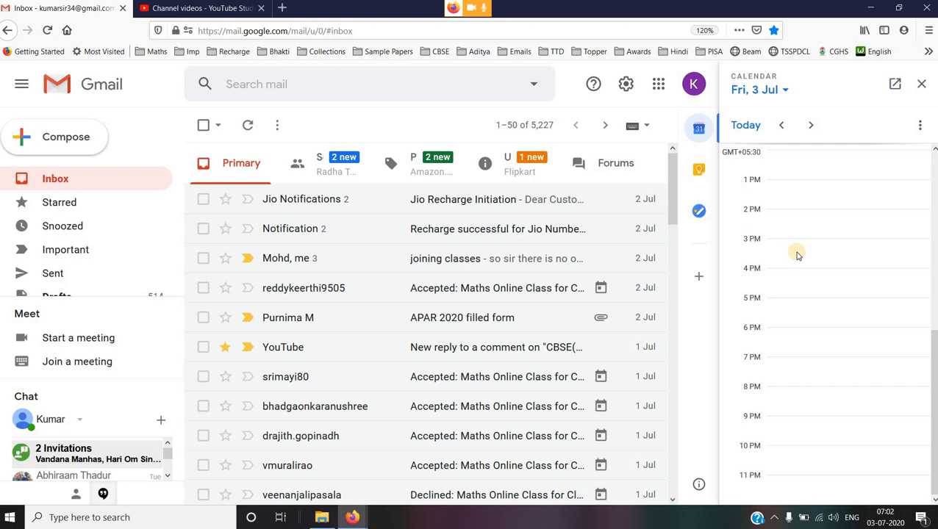
left_click(807, 253)
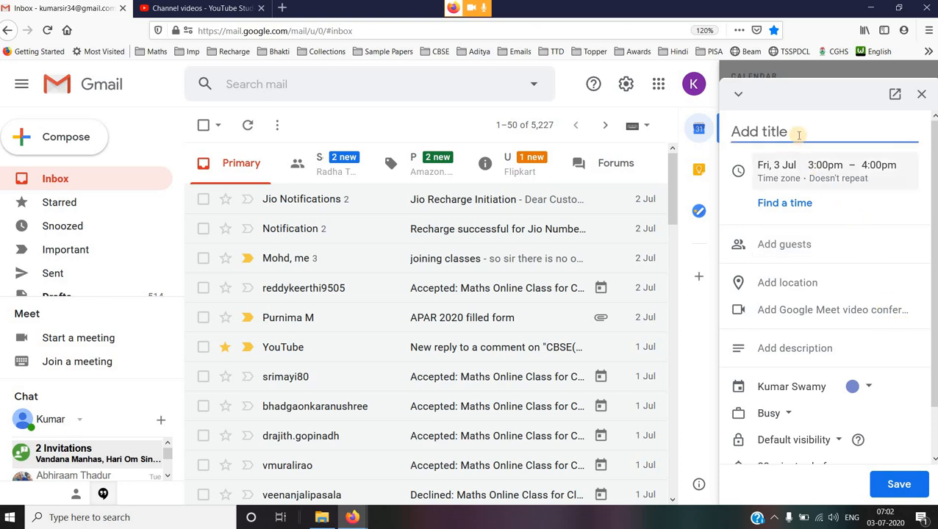
Title the new calendar event "Maths Online Class VIII"
left_click(796, 132)
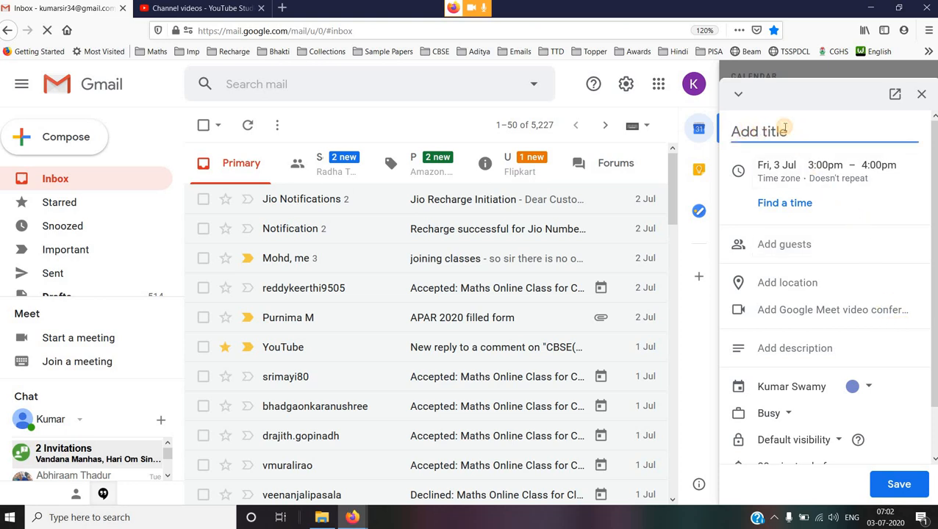
type("Ma")
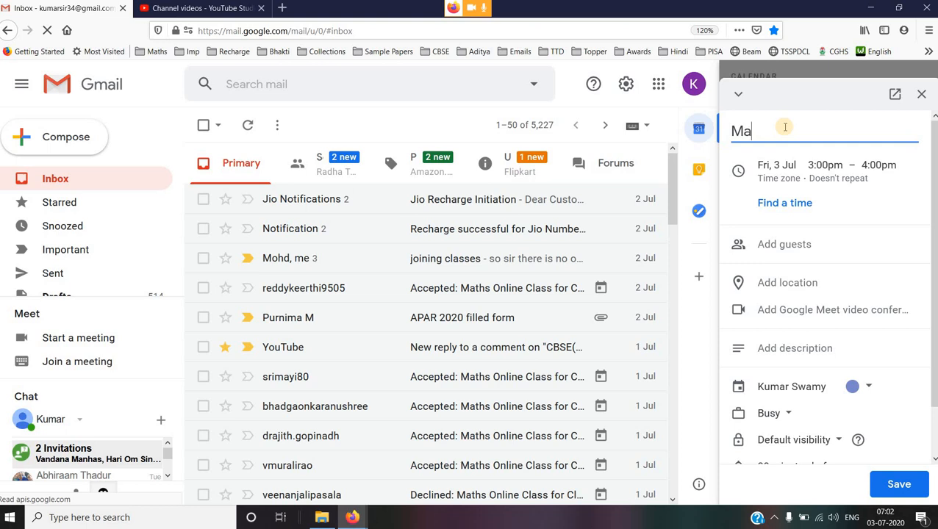
type("ths Onli")
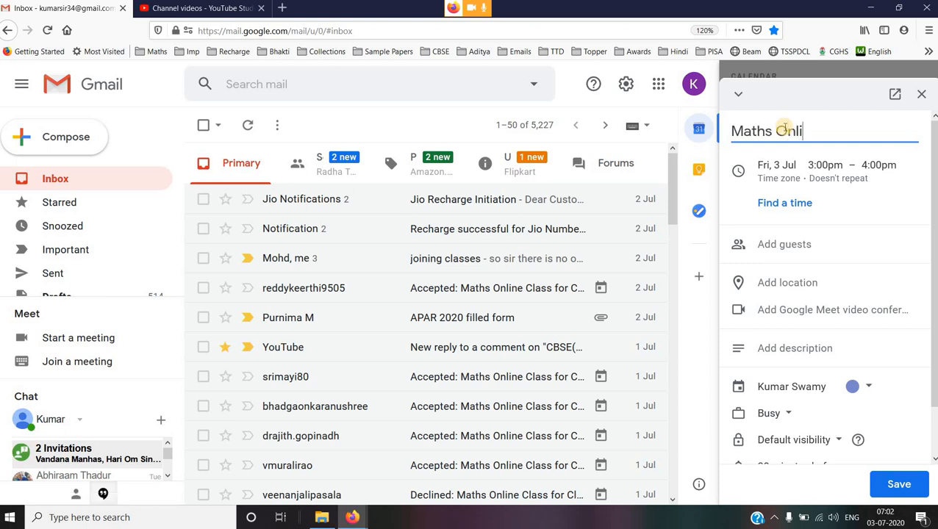
type("ne Class")
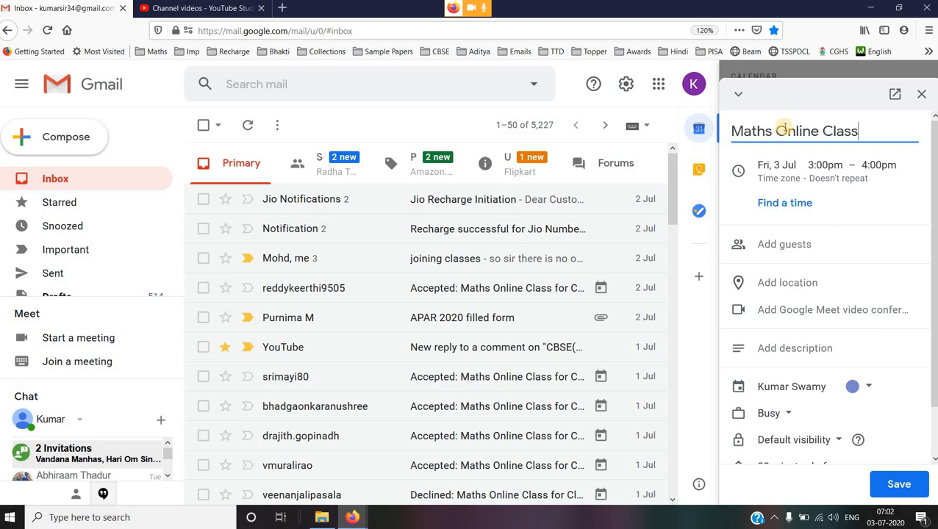
type(" VIII")
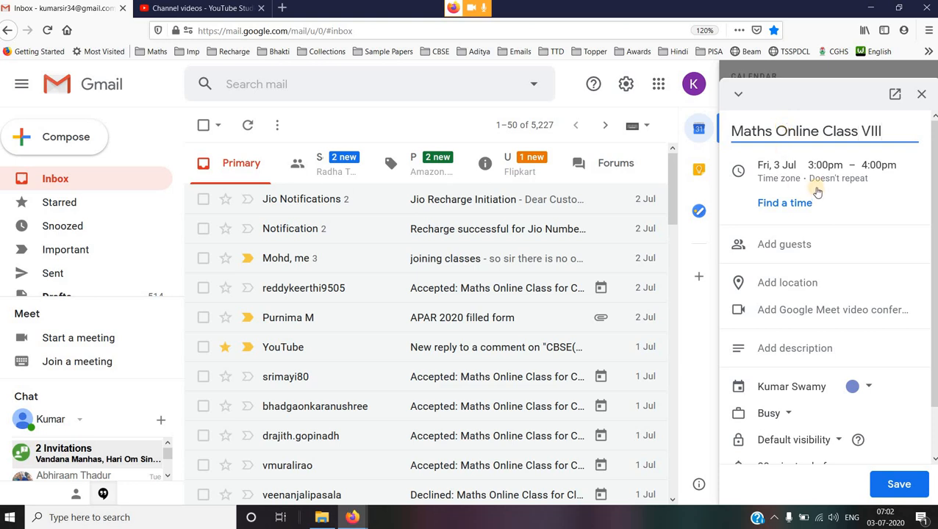
Add the event description "Maths Online Class VIII through Google meet"
left_click(781, 354)
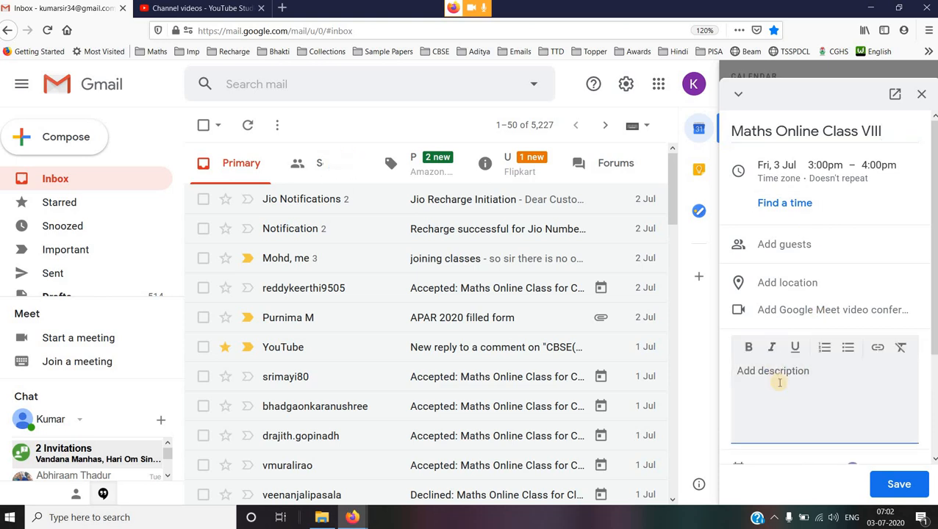
type("M")
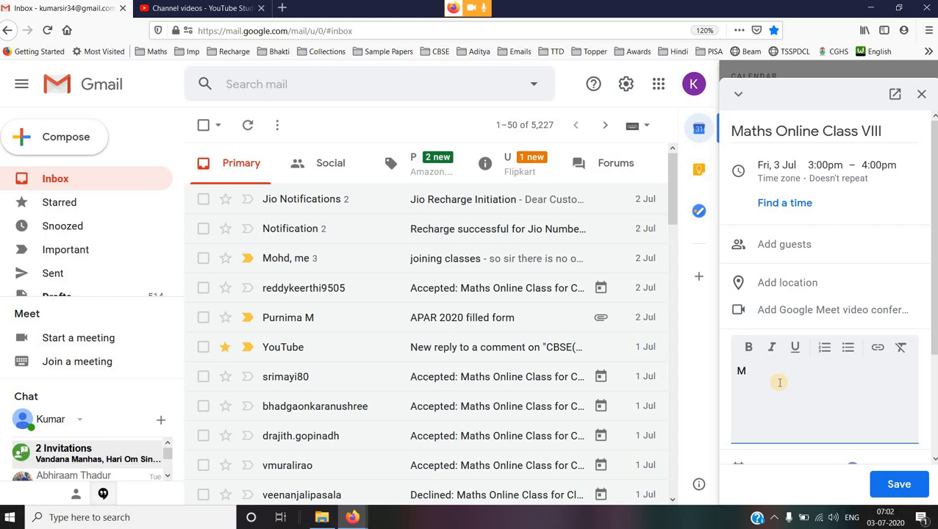
type("aths Ohline")
key("ctrl+Left")
type("Class")
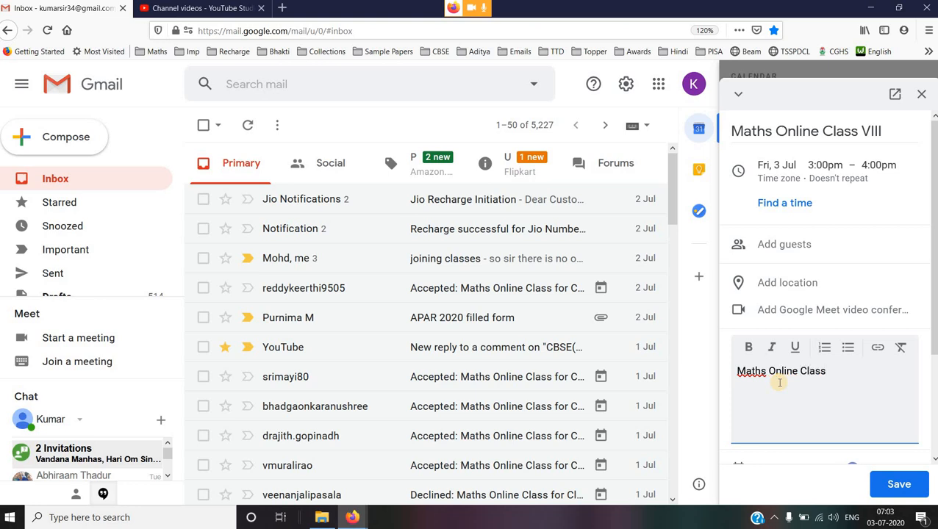
type(" VIII through Google")
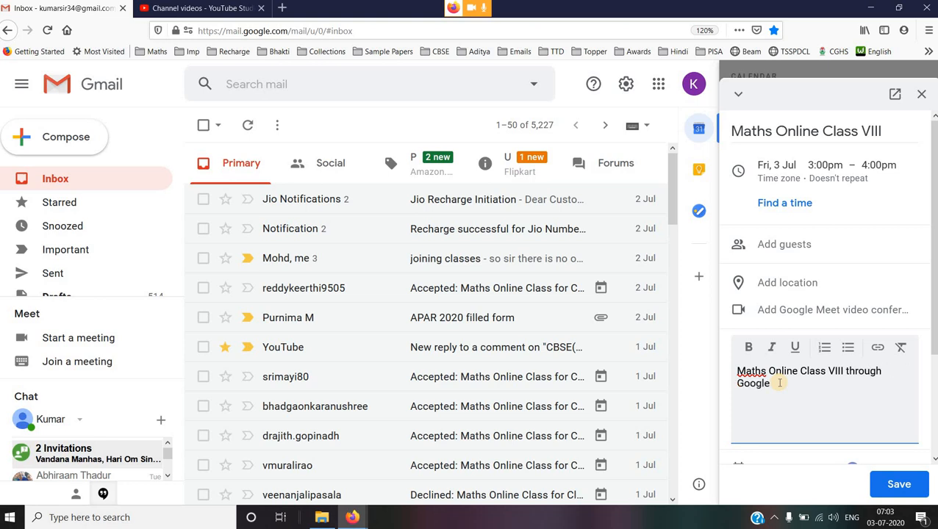
type(" meet")
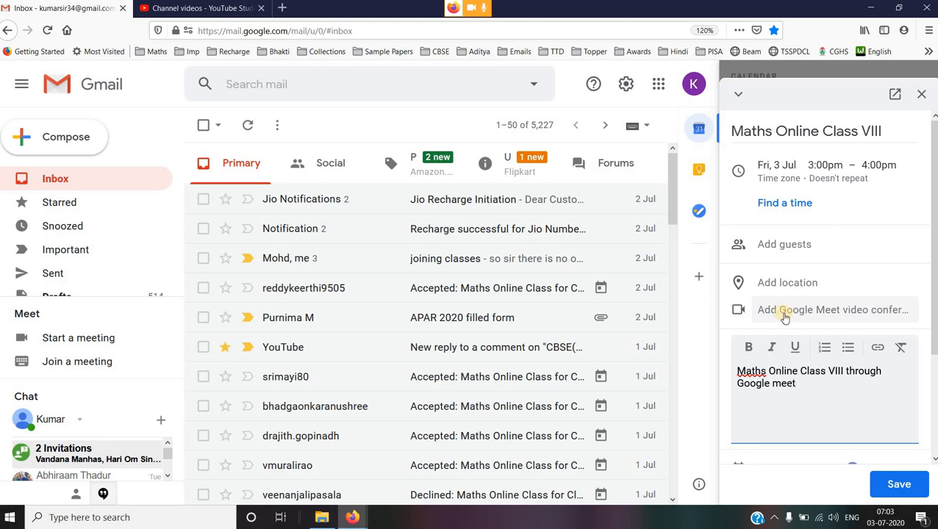
Add Google Meet video conferencing to the event and look over its details
left_click(837, 312)
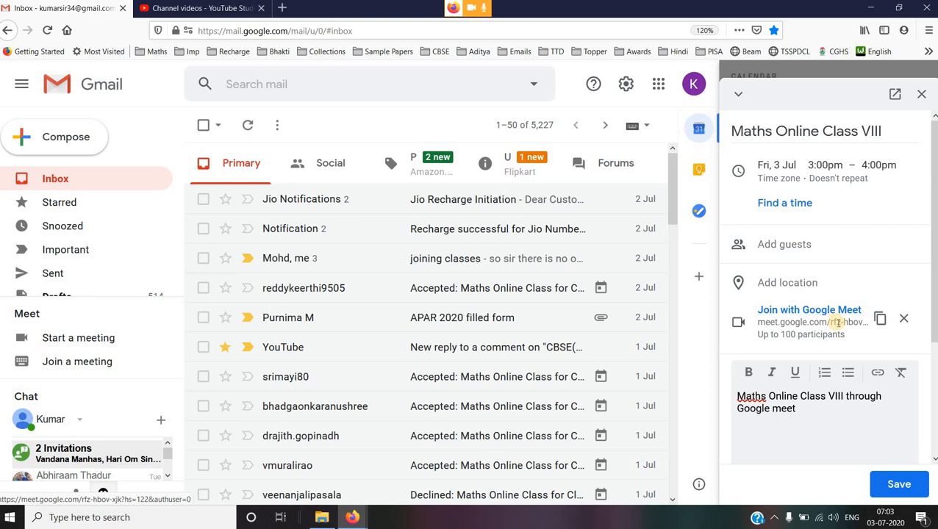
scroll(819, 289, "down", 2)
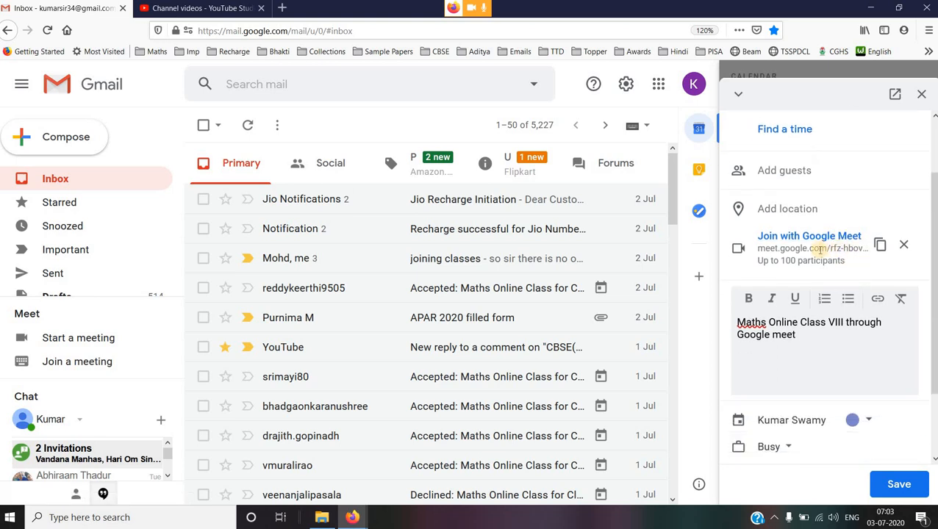
scroll(819, 248, "up", 2)
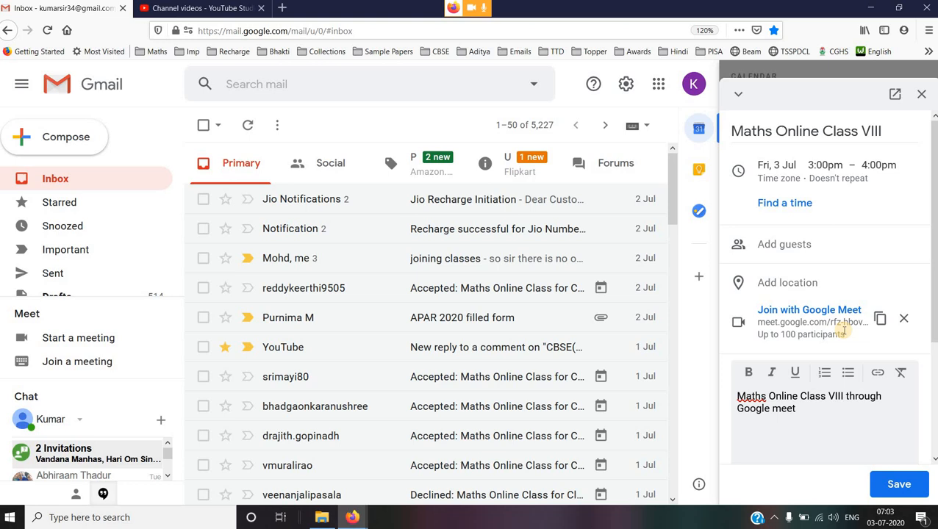
Set a custom weekly recurrence on Monday, Wednesday and Friday for the event and save it
left_click(786, 172)
left_click(789, 170)
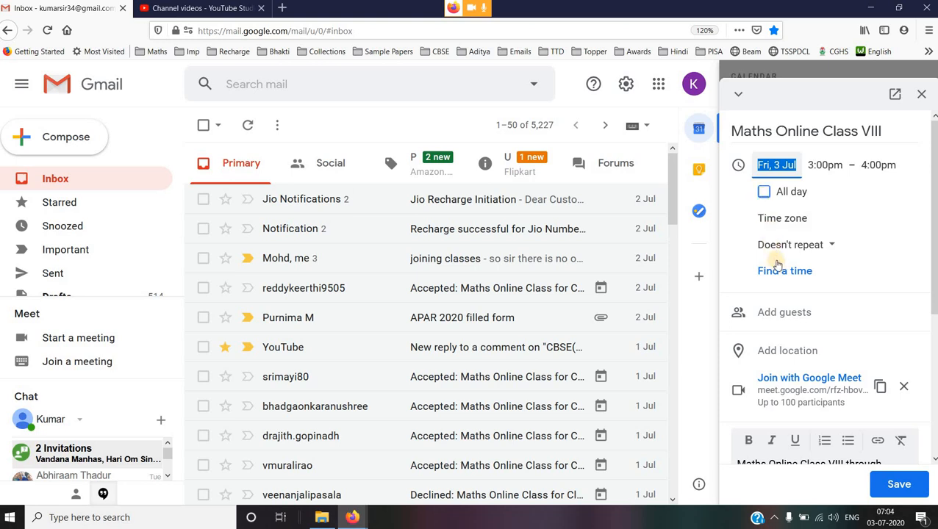
left_click(831, 246)
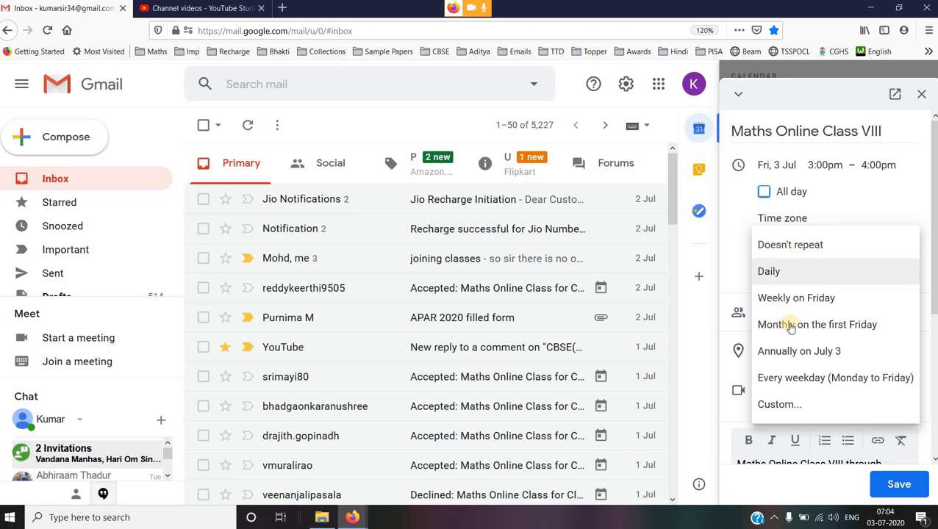
left_click(775, 407)
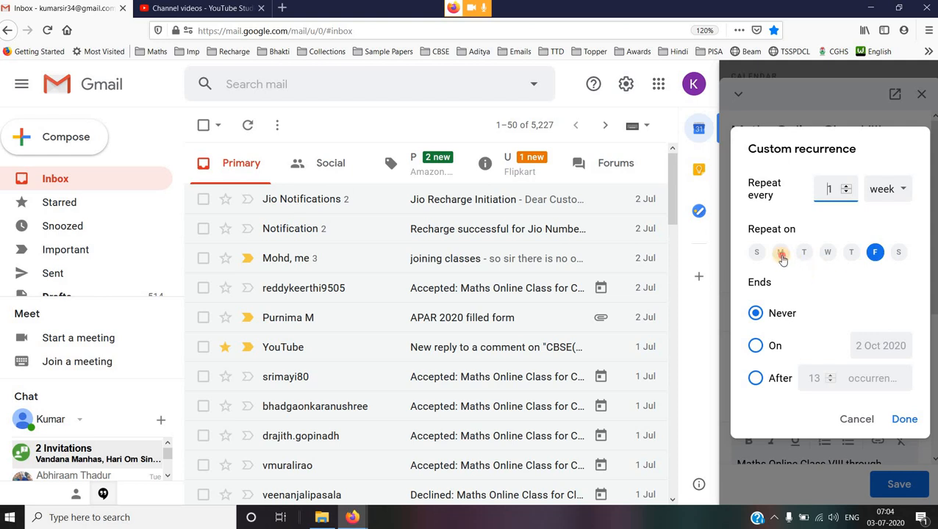
left_click(781, 253)
left_click(827, 253)
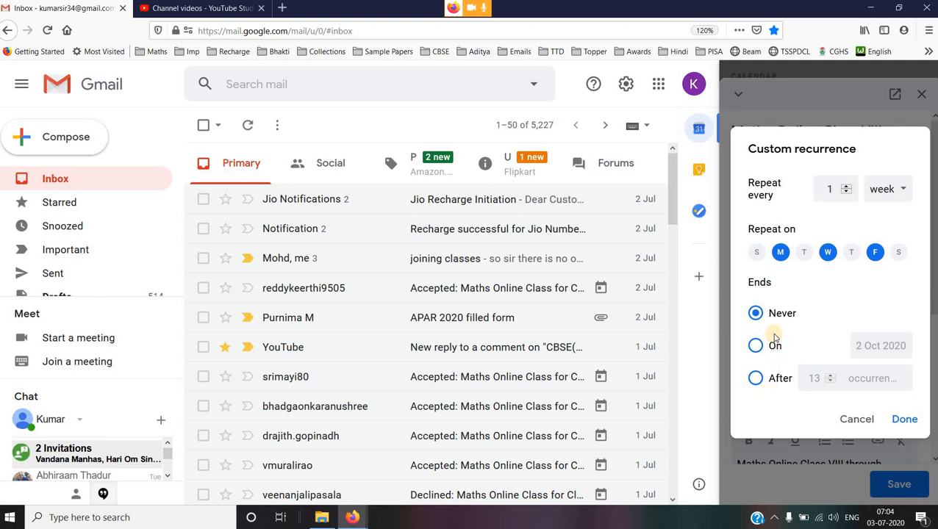
left_click(901, 420)
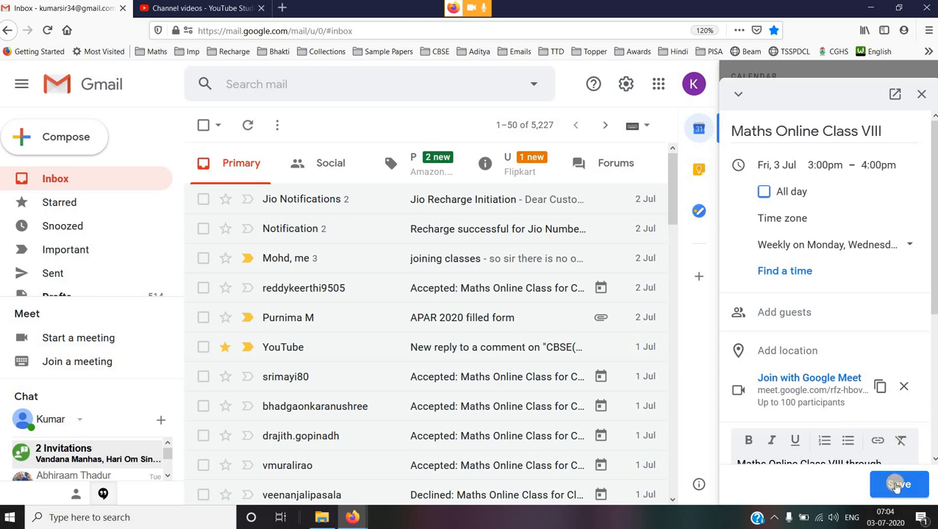
left_click(896, 485)
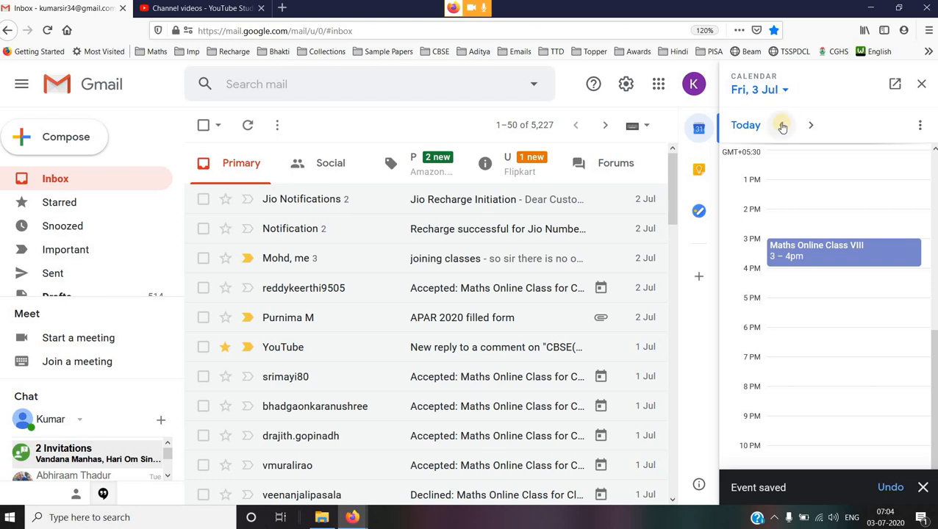
Review the details of the saved Maths Online Class VIII event on Friday, 3 July
left_click(822, 255)
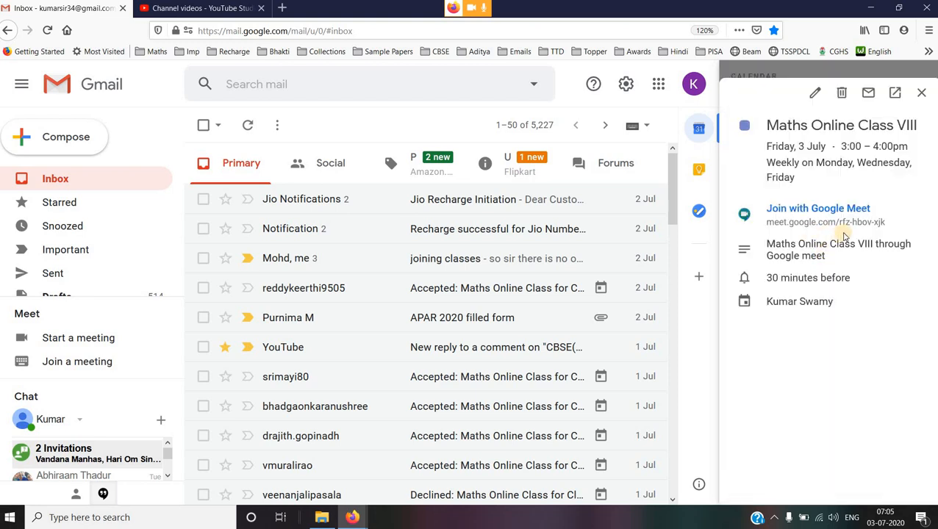
mouse_move(844, 231)
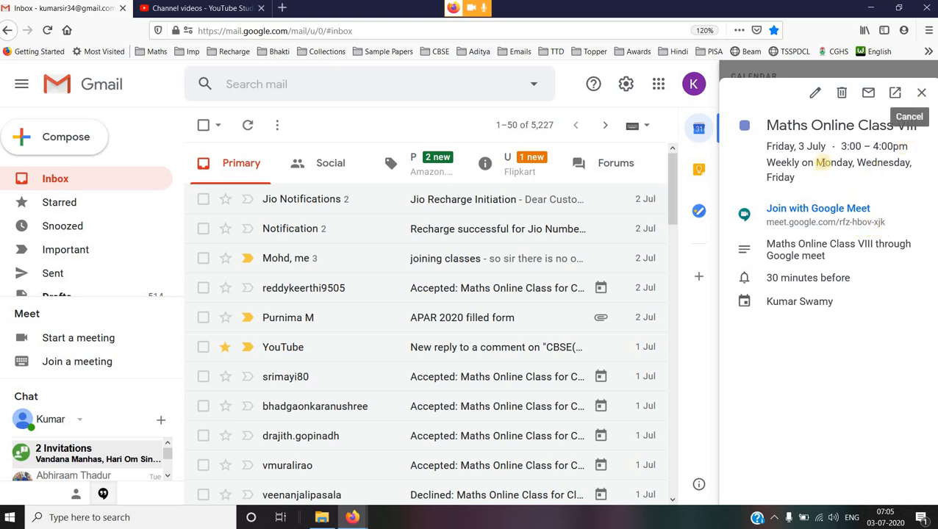
left_click(921, 93)
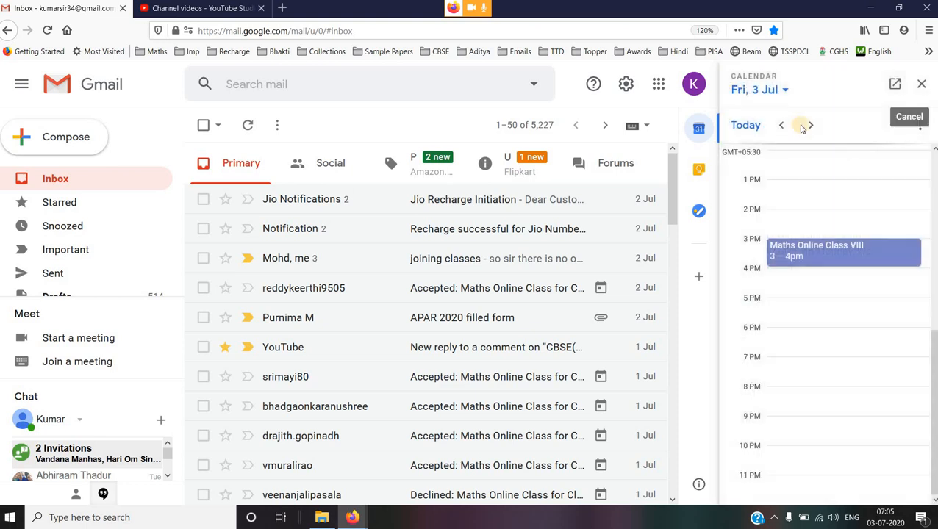
Go forward to Monday, 6 July and check the details of that day's Maths Online Class VIII occurrence
left_click(810, 126)
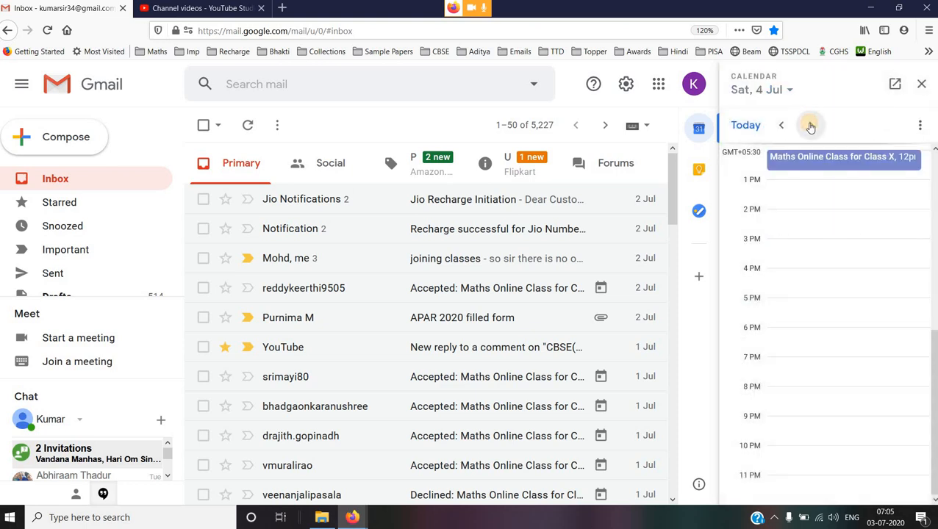
left_click(810, 126)
left_click(810, 126)
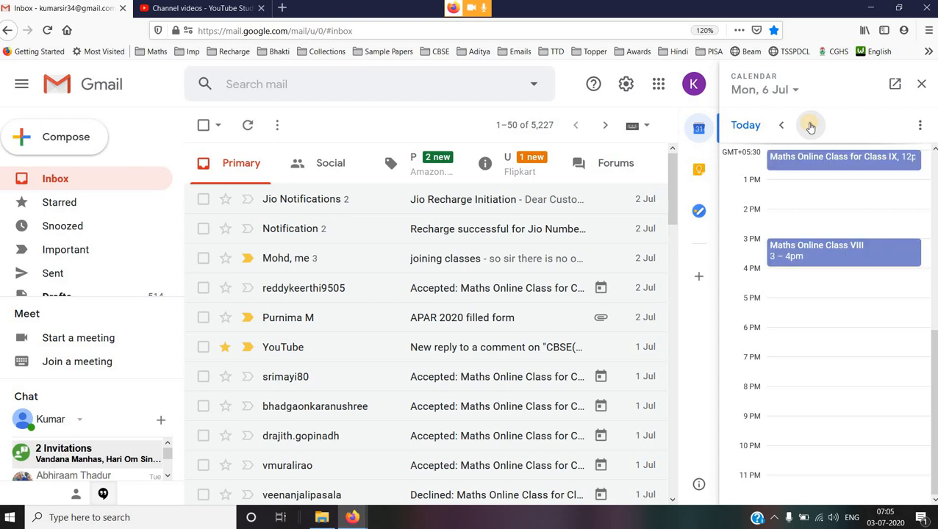
left_click(825, 252)
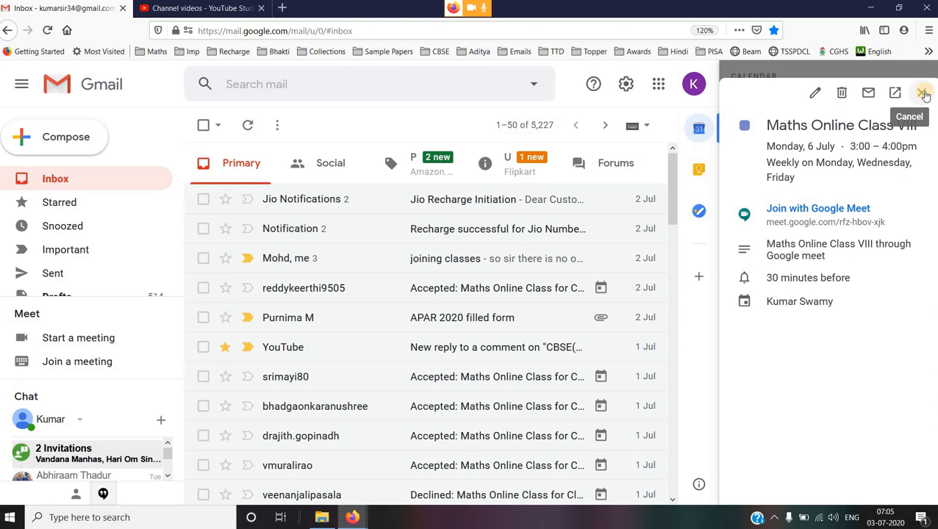
left_click(923, 94)
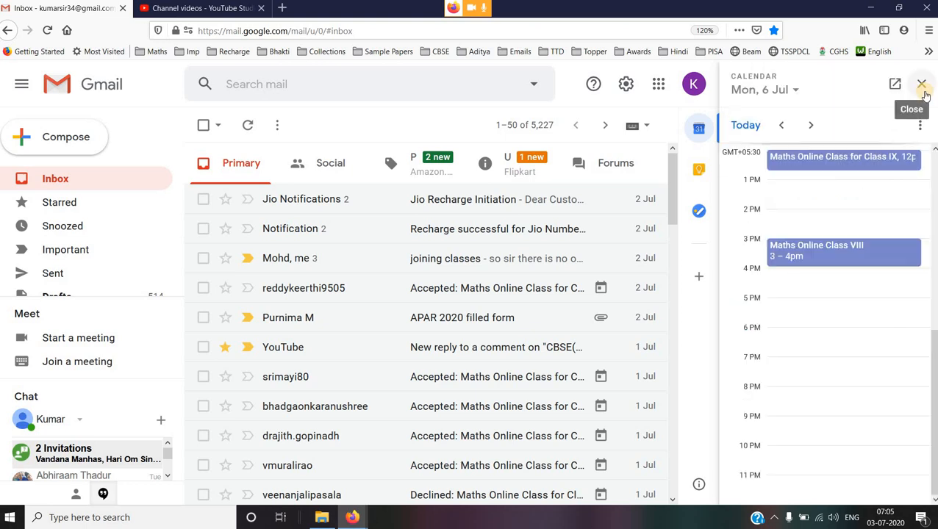
Go back to the 3 July schedule, return to 6 July and reopen the Maths Online Class VIII details to compare the meeting link
left_click(782, 128)
left_click(782, 128)
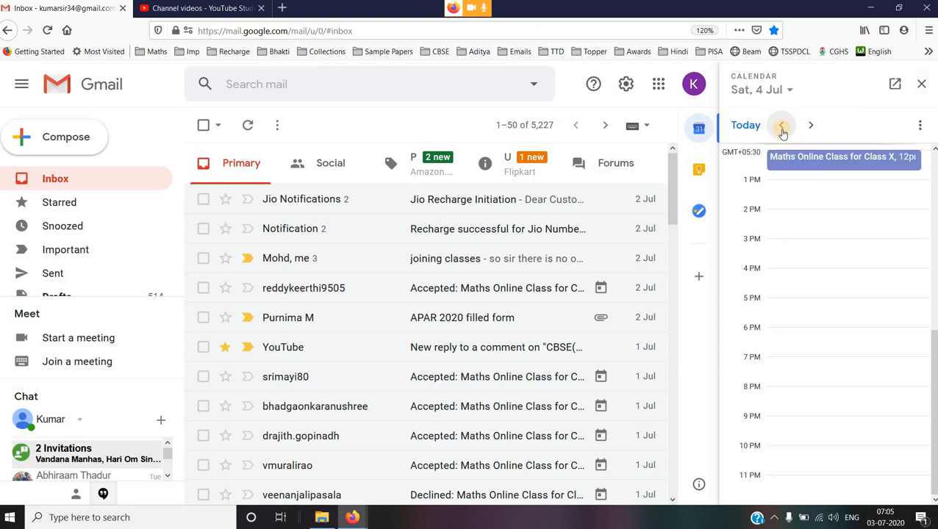
left_click(782, 129)
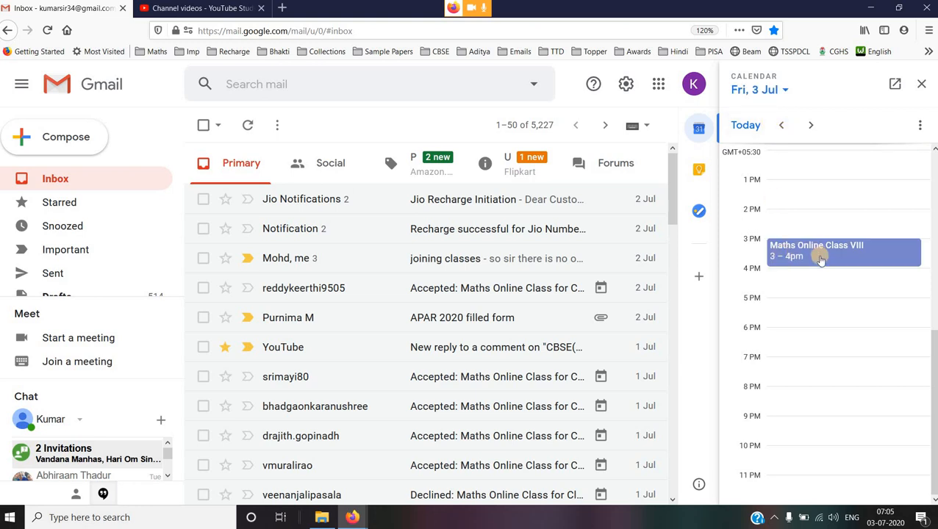
left_click(811, 127)
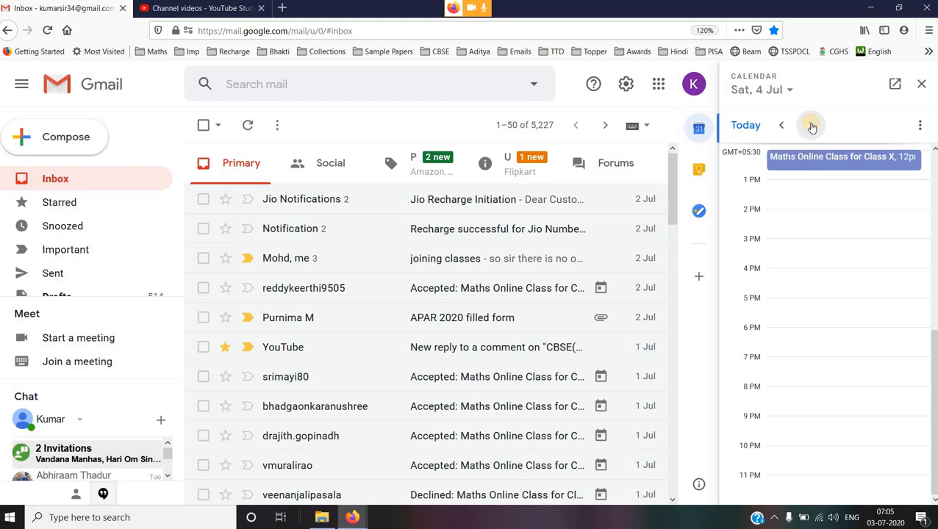
left_click(812, 127)
left_click(812, 126)
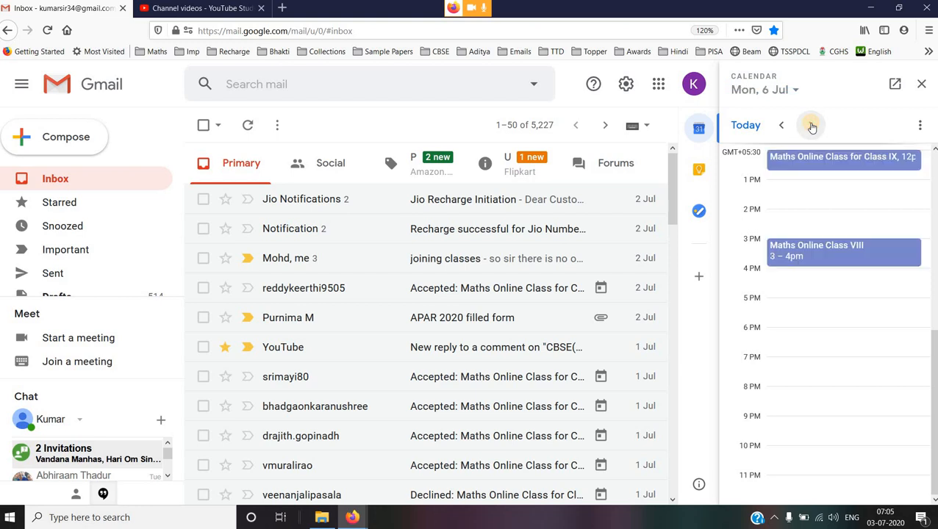
left_click(827, 255)
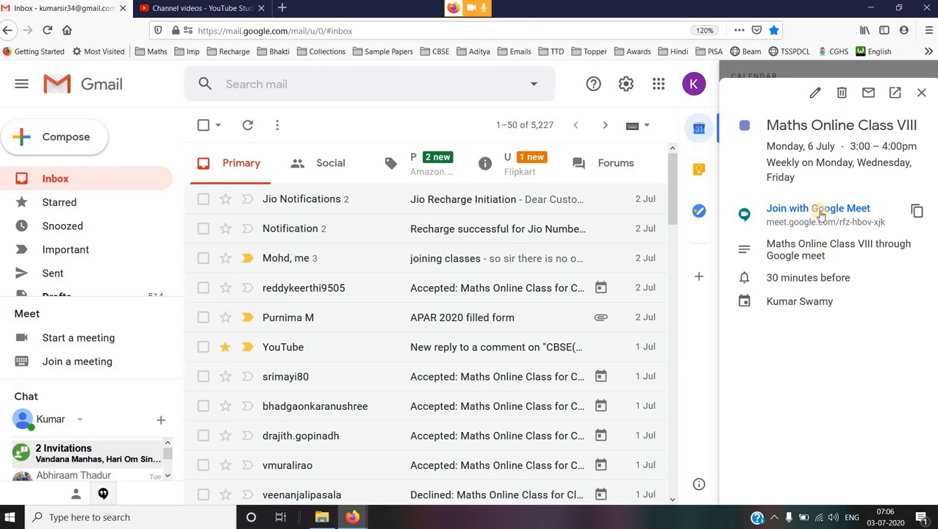
Change the Monday, 6 July Maths Online Class VIII occurrence to start at 1:00pm and save the change for this event only
left_click(814, 96)
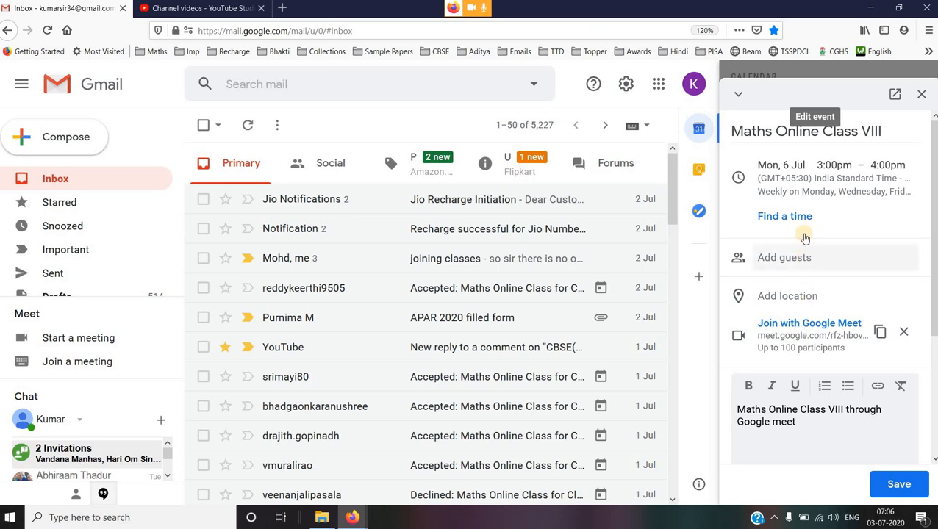
left_click(829, 166)
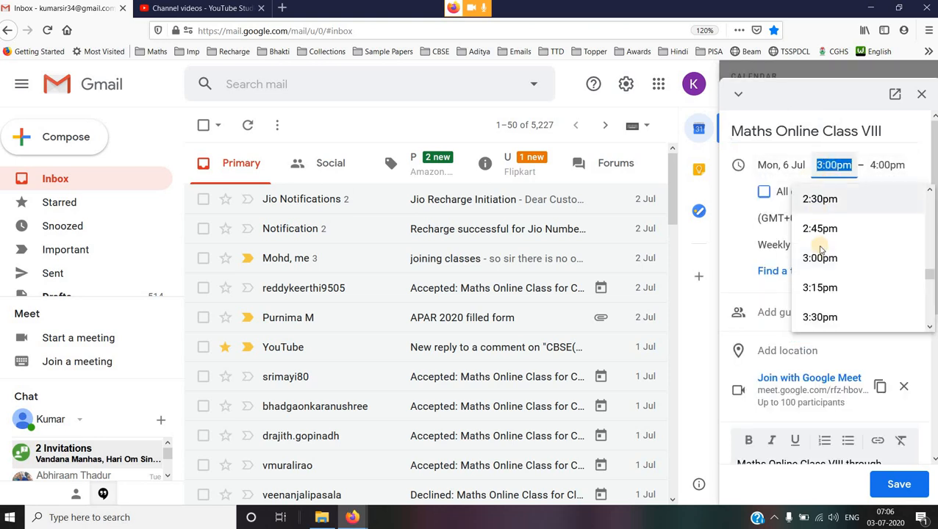
scroll(822, 250, "up", 5)
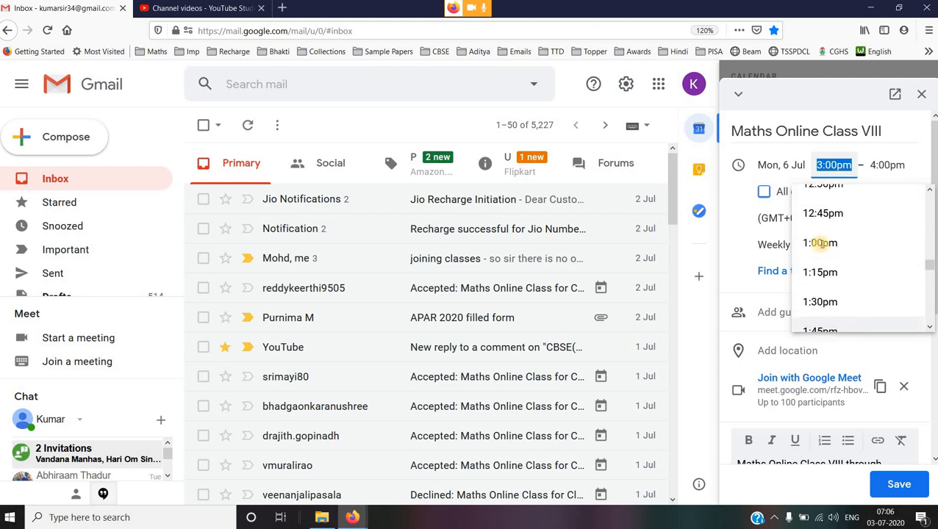
left_click(819, 243)
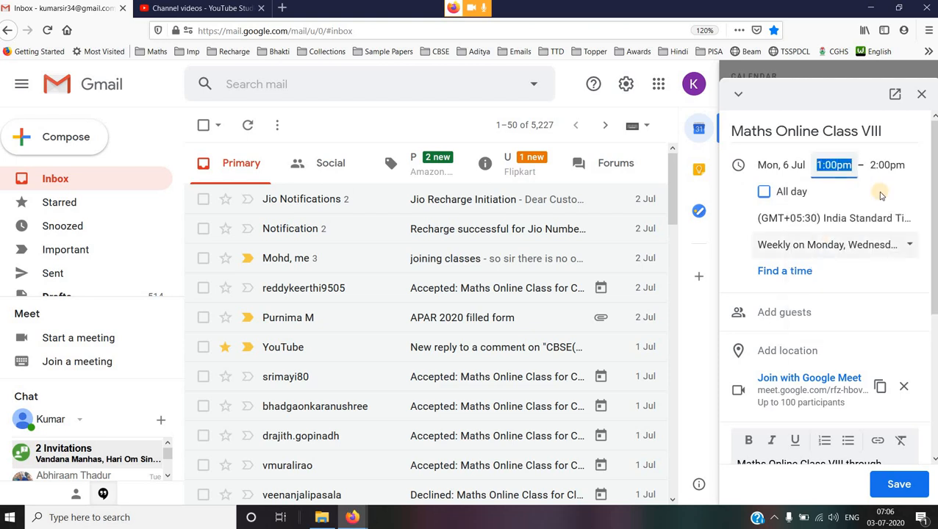
left_click(899, 485)
left_click(900, 486)
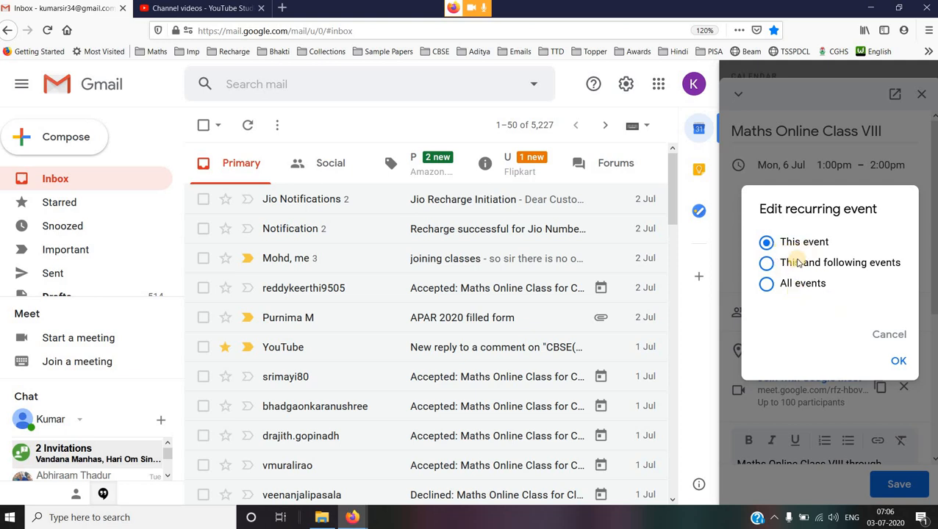
left_click(898, 359)
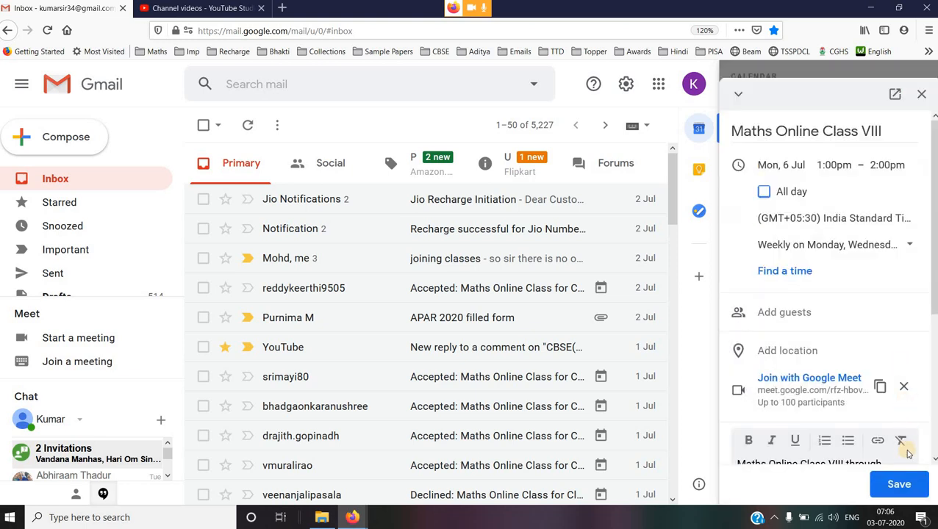
left_click(900, 484)
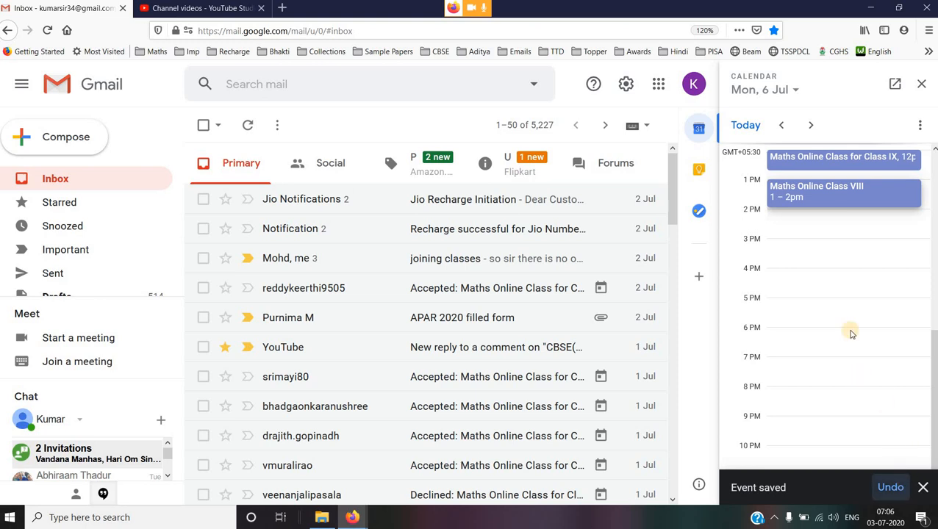
Review the rescheduled 6 July class details, then go forward to Wednesday, 8 July and check that day's Maths Online Class VIII
left_click(811, 199)
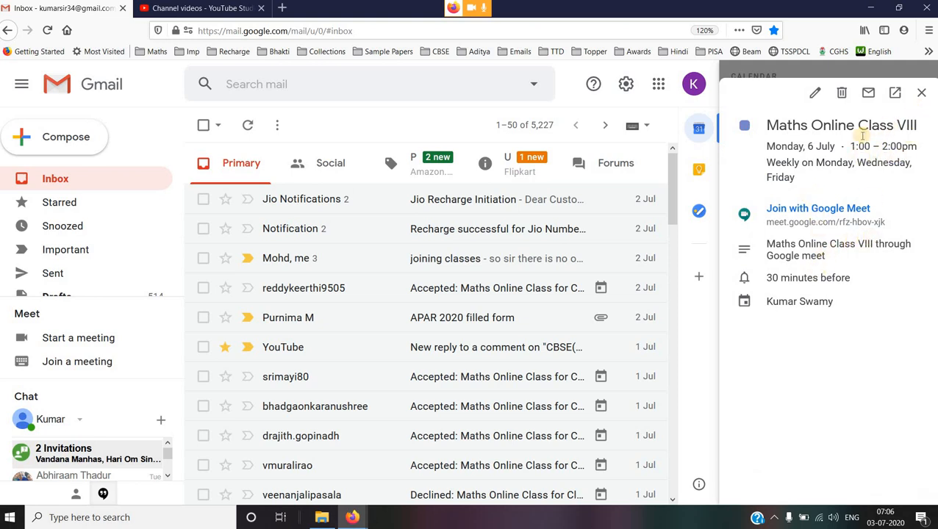
left_click(923, 96)
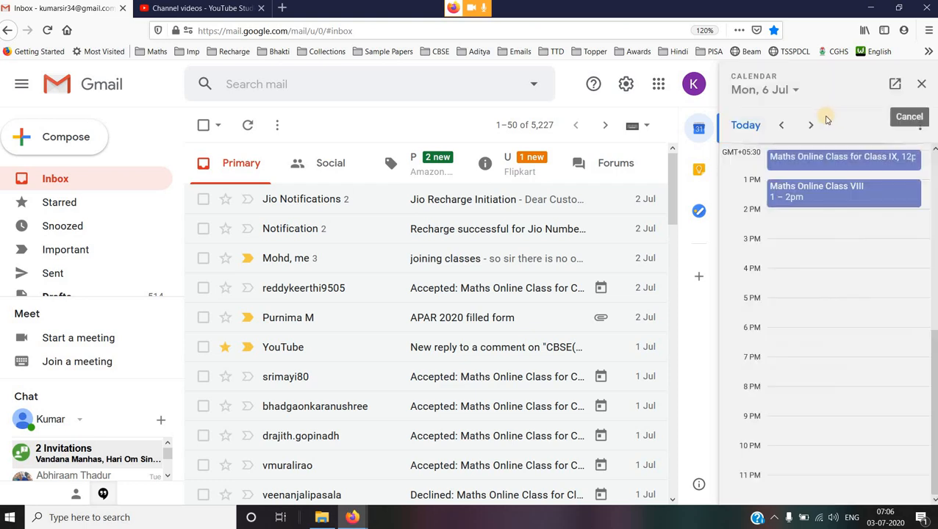
left_click(812, 125)
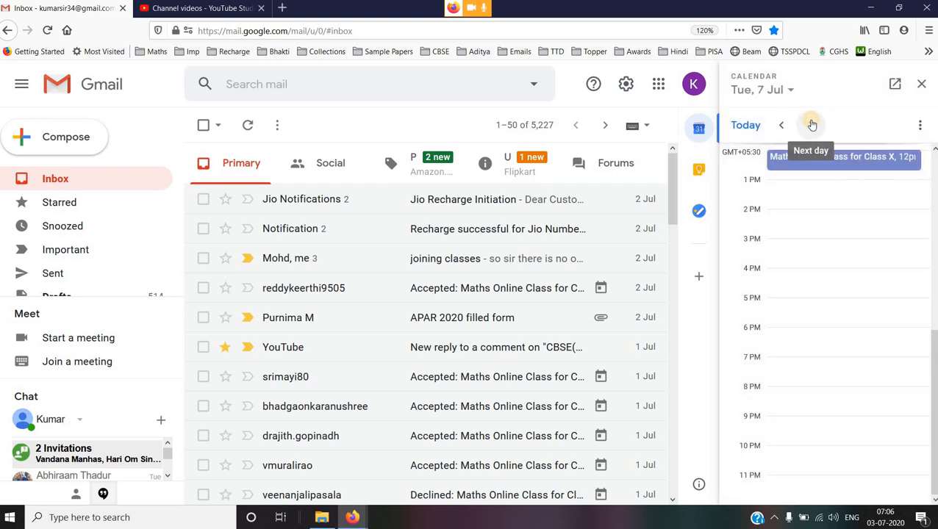
left_click(812, 125)
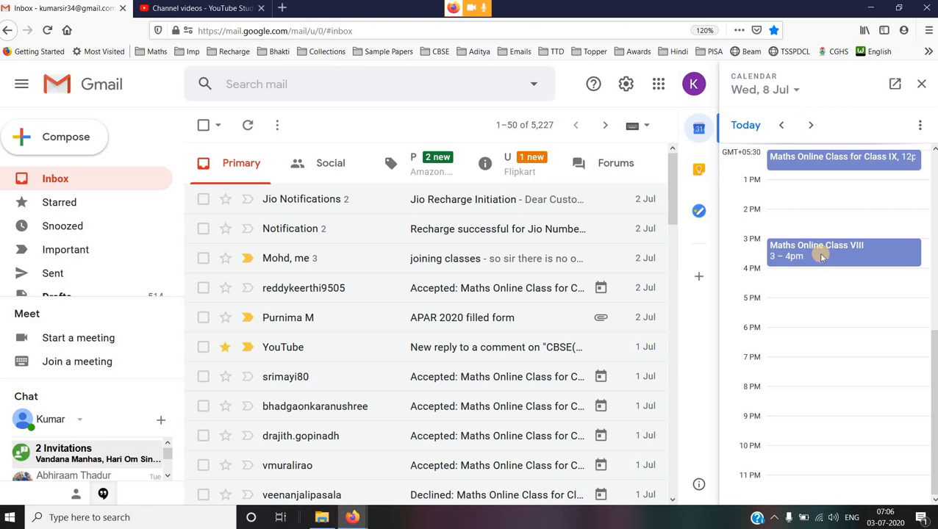
left_click(818, 252)
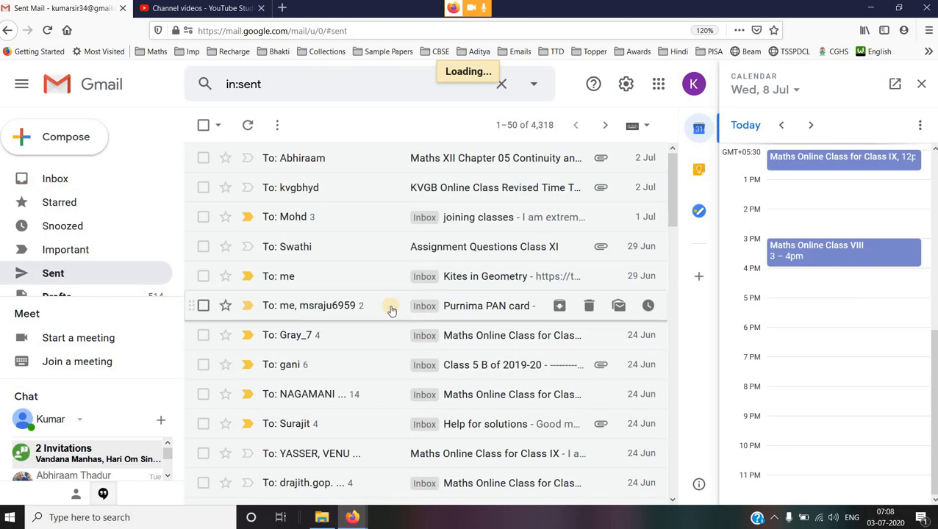
Open the sent email "Maths Online Class for Class IX" and copy its full list of recipients
left_click(378, 213)
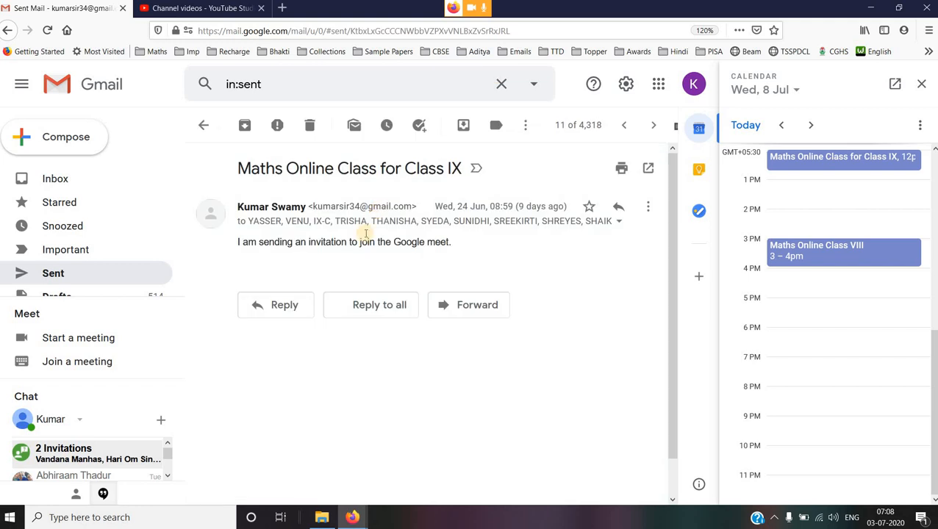
left_click(619, 221)
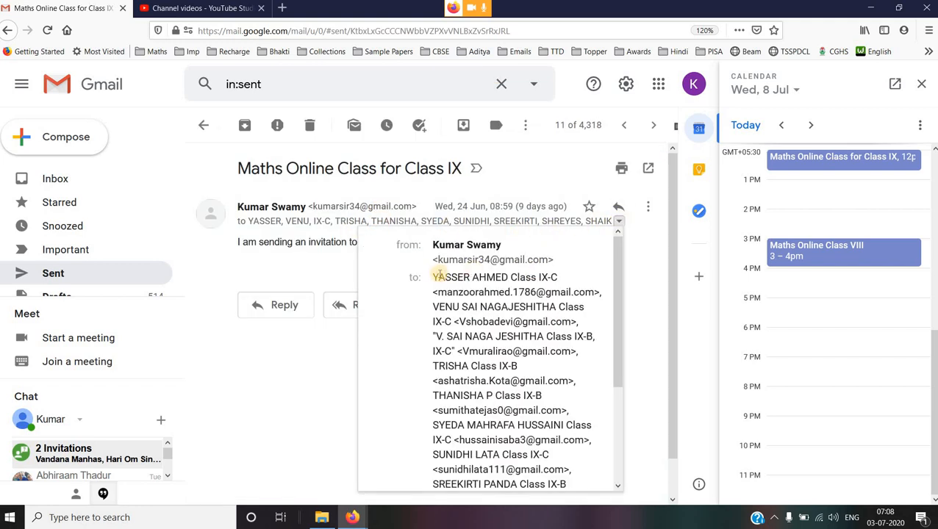
left_click_drag(437, 285, 544, 425)
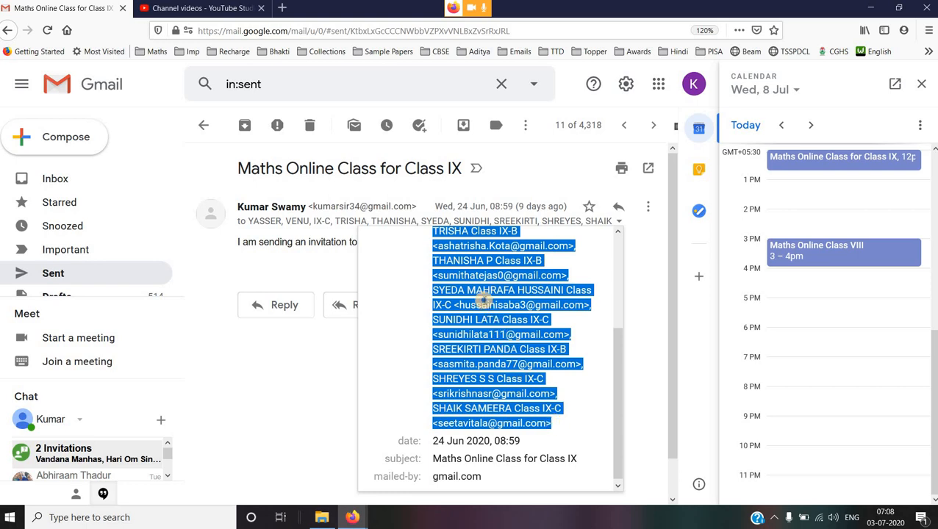
right_click(482, 300)
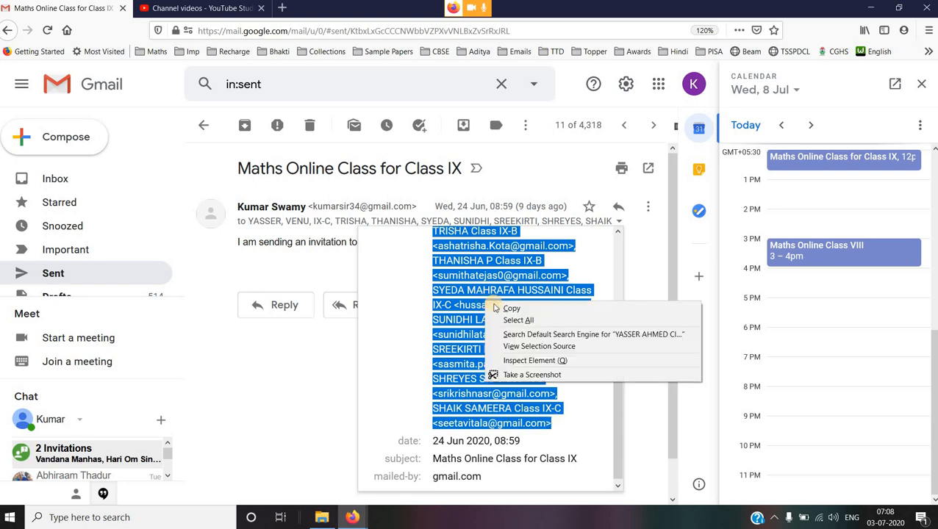
left_click(500, 306)
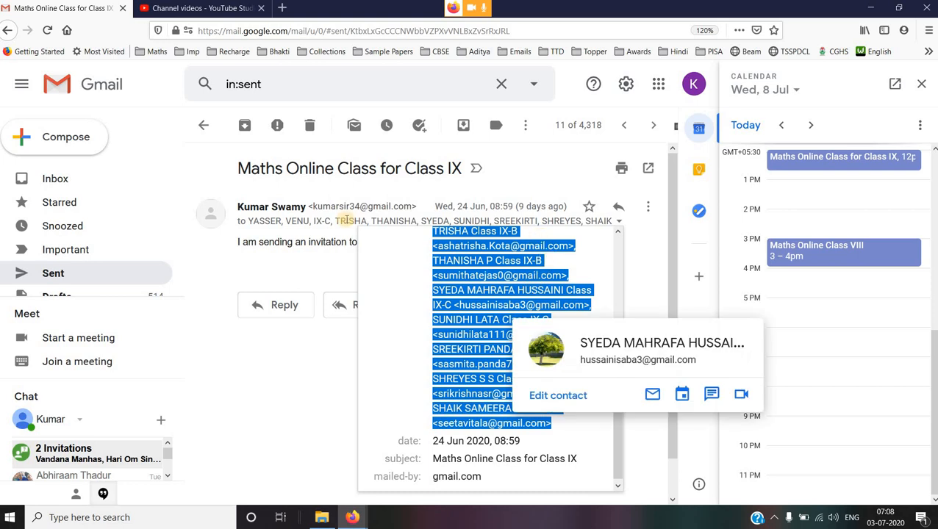
left_click(717, 185)
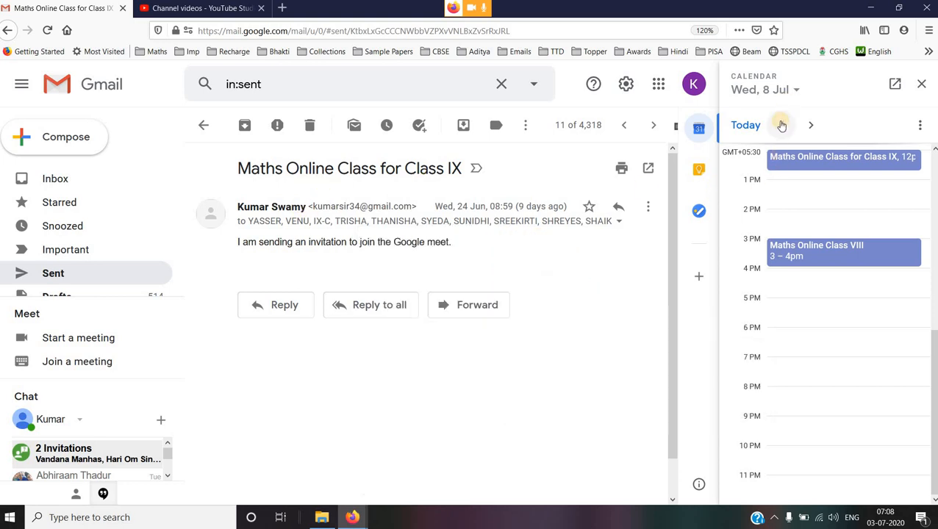
Return the calendar to Friday, 3 July and open the Maths Online Class VIII event
left_click(781, 126)
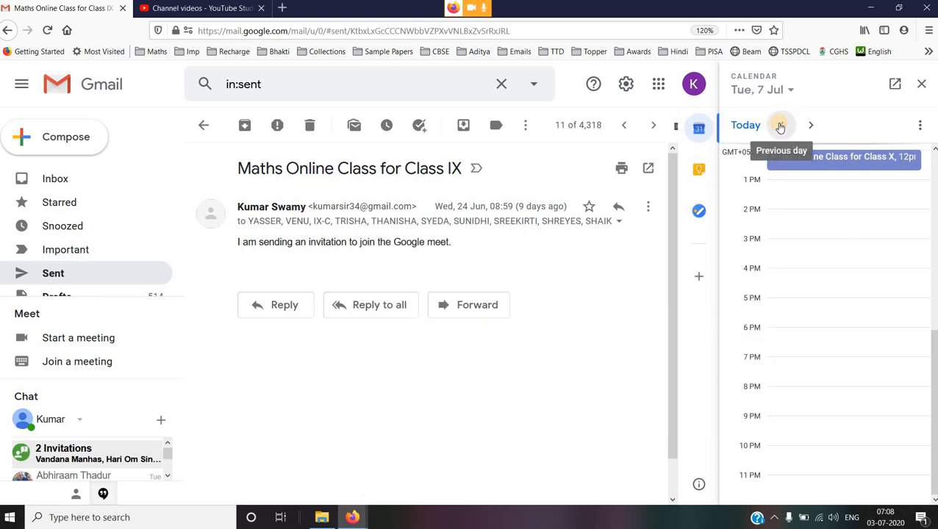
left_click(780, 123)
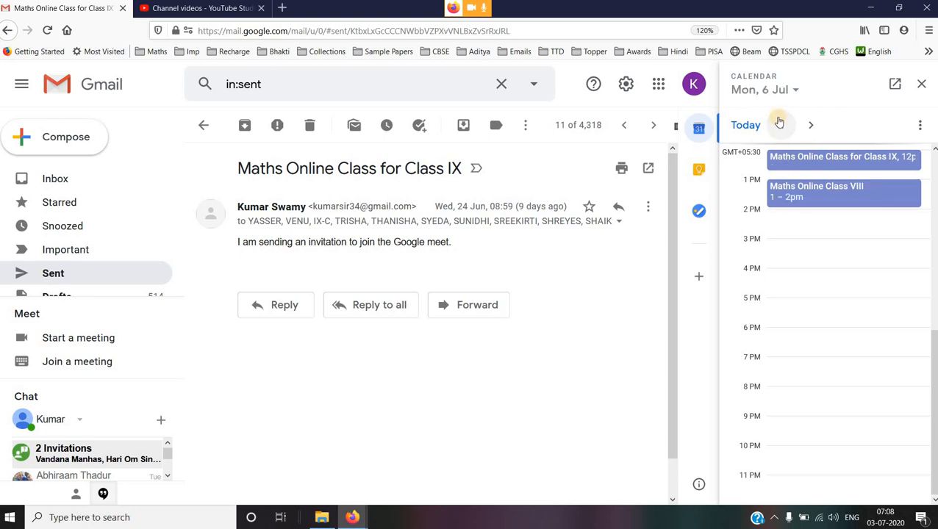
left_click(780, 126)
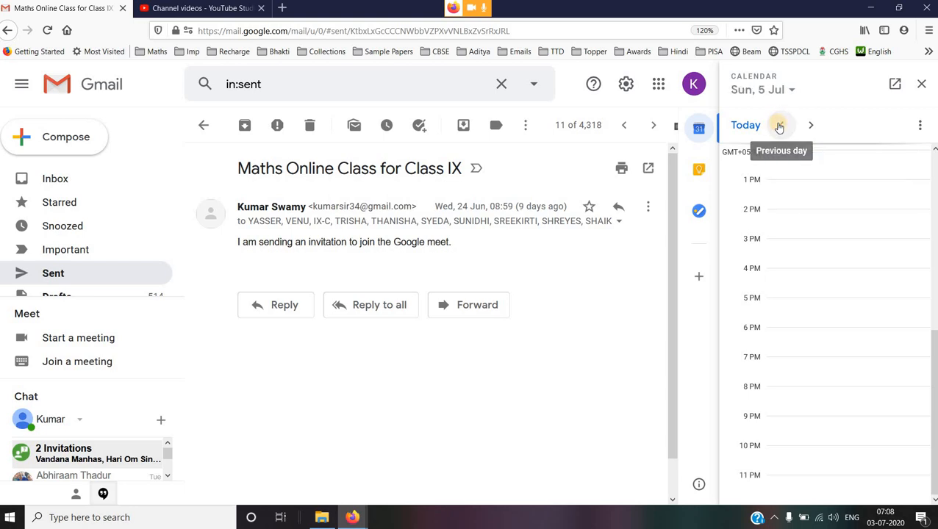
left_click(779, 126)
left_click(779, 126)
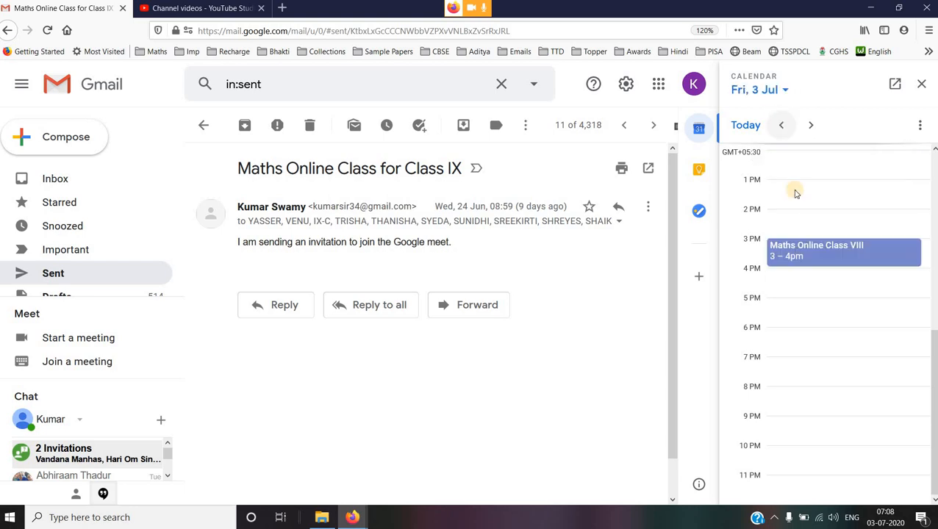
left_click(825, 252)
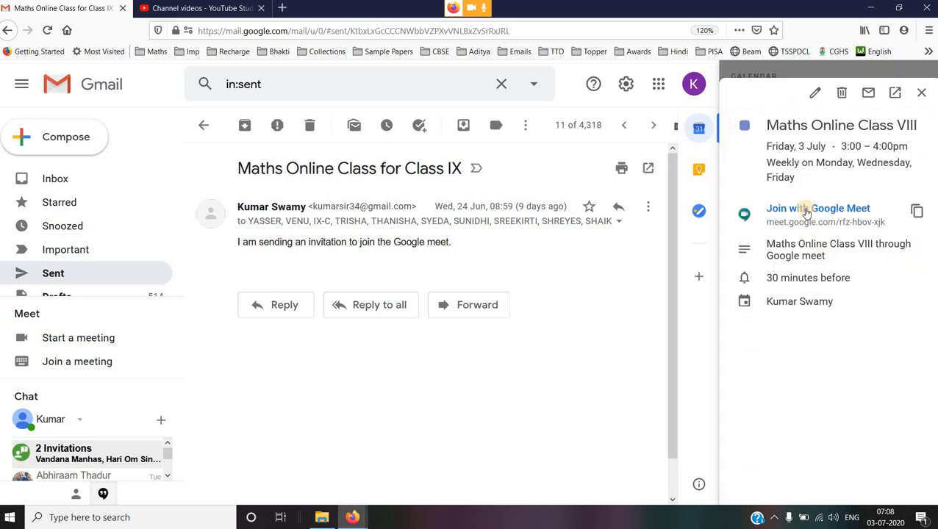
Add the copied recipient list as guests of the 3 July Maths Online Class VIII event and save it
left_click(814, 96)
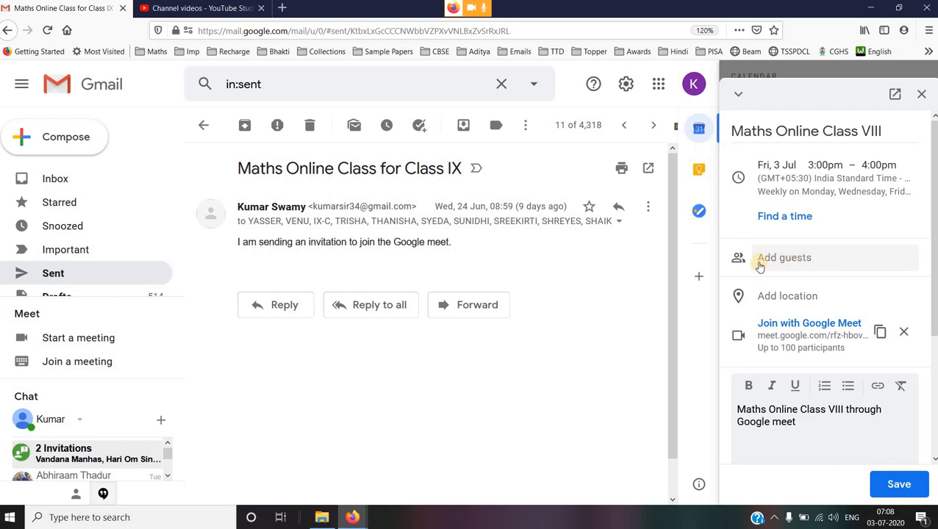
left_click(782, 259)
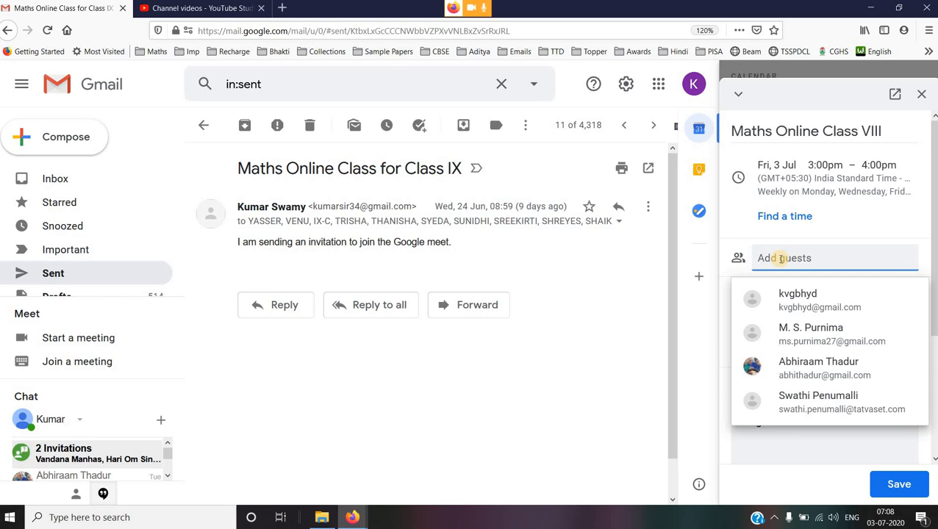
right_click(782, 259)
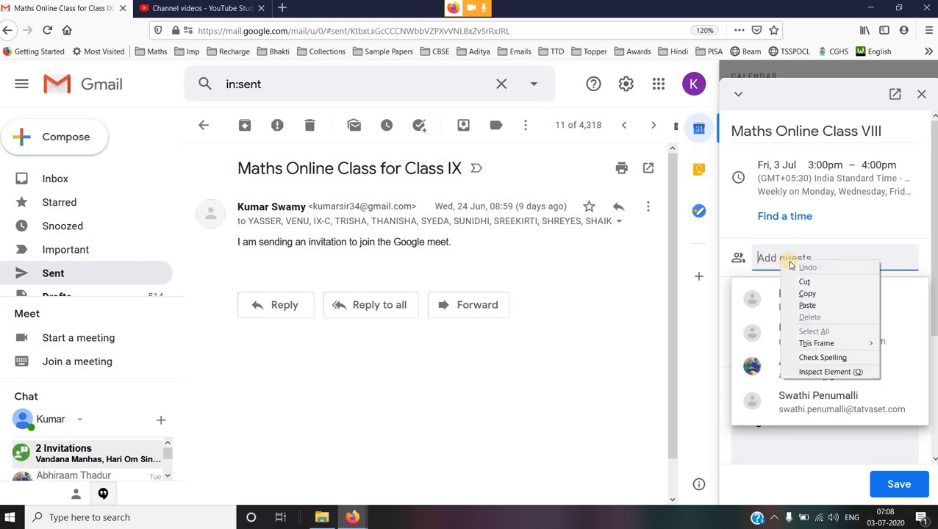
left_click(814, 309)
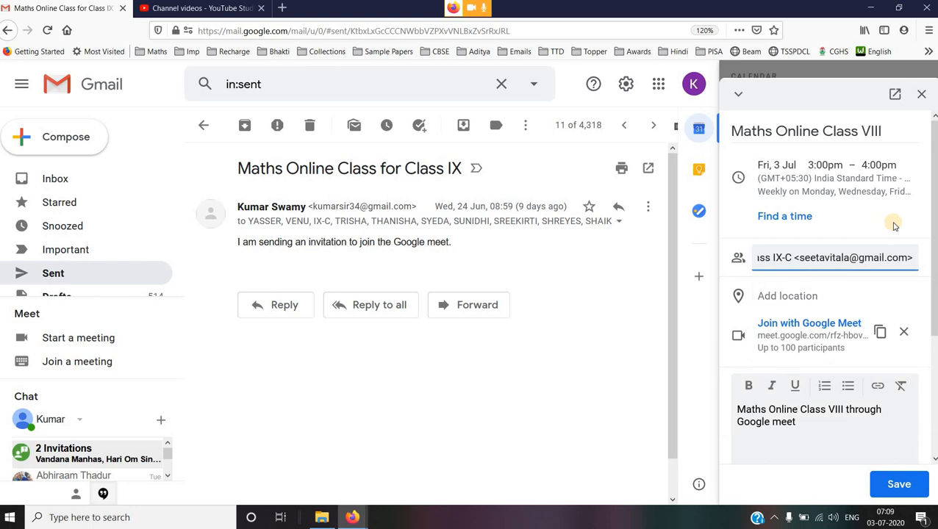
left_click(899, 486)
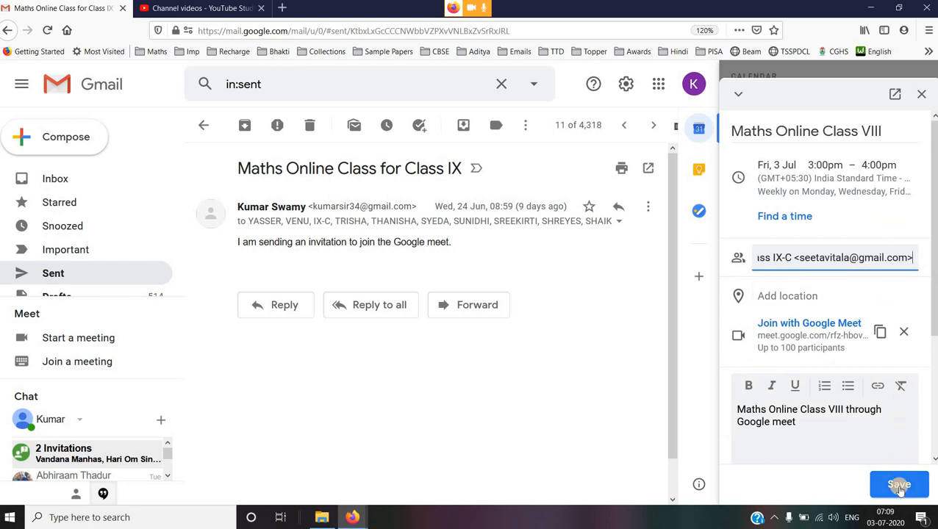